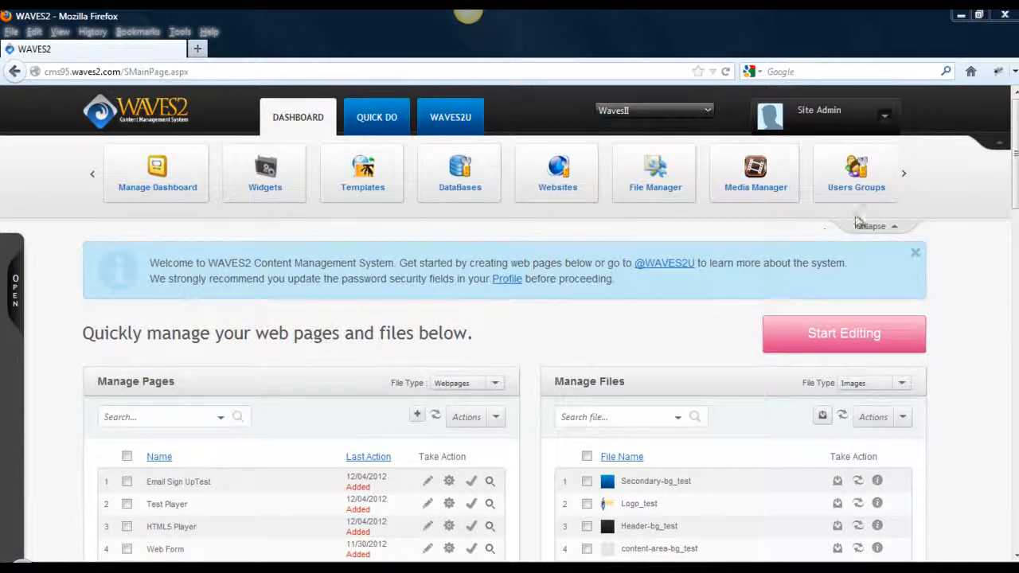
- Open the Widgets library and browse the available widget categories
mouse_move(905, 181)
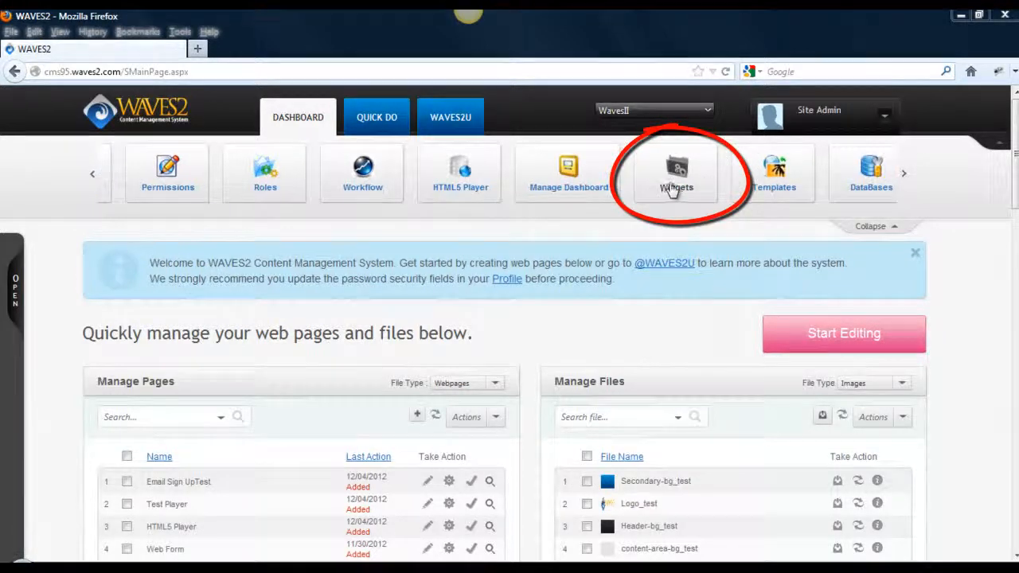
left_click(671, 189)
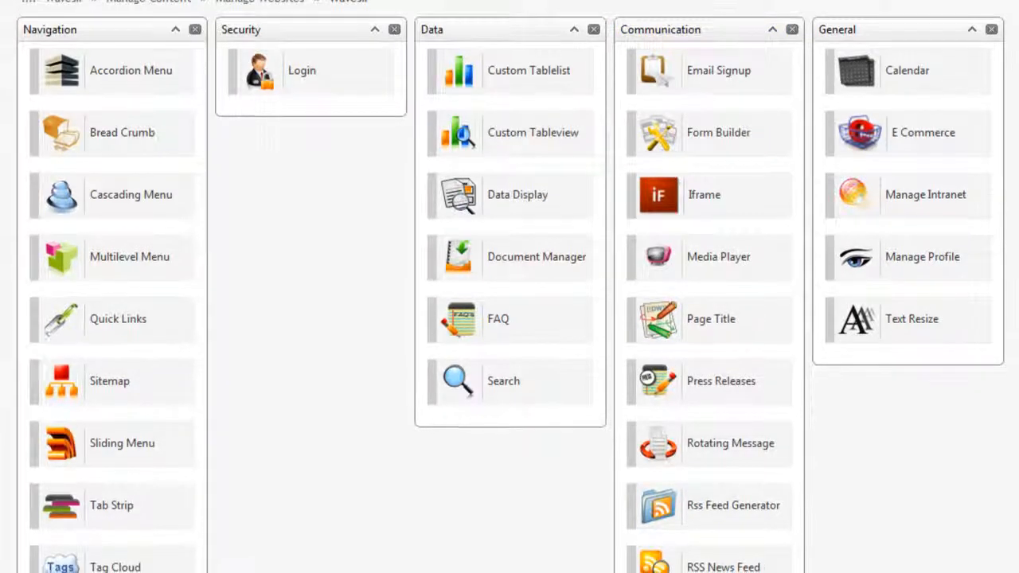
scroll(773, 68, "down", 1)
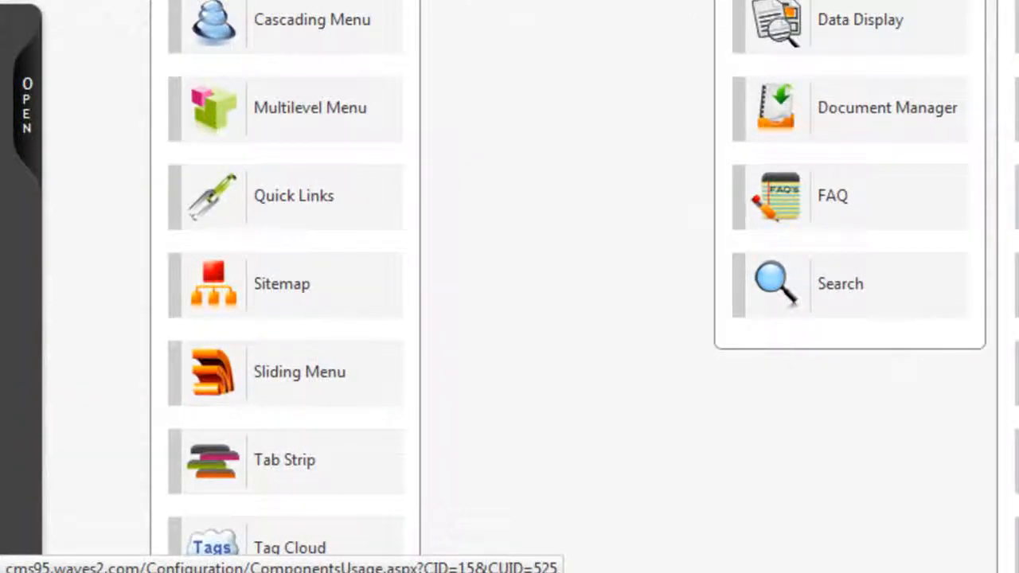
scroll(509, 287, "down", 3)
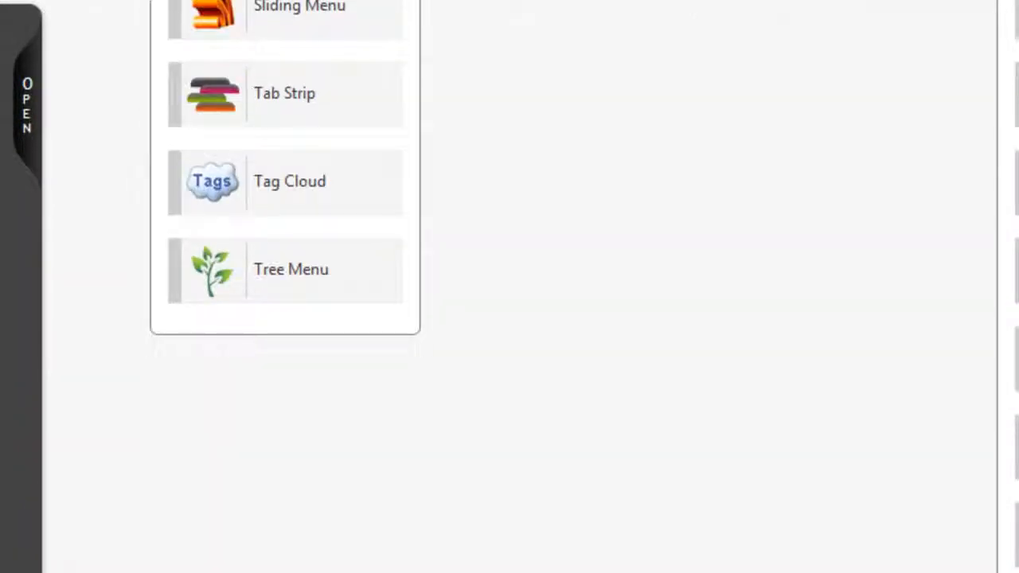
scroll(510, 286, "up", 5)
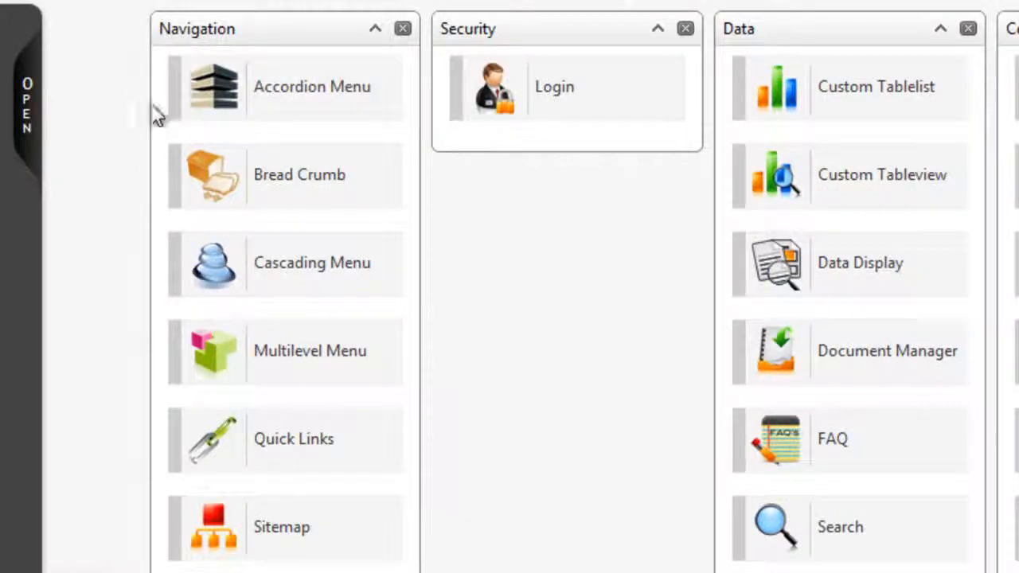
- Add a new webpage named Widgets Sample below the Email Sign UpTest page from the site tree
left_click(31, 100)
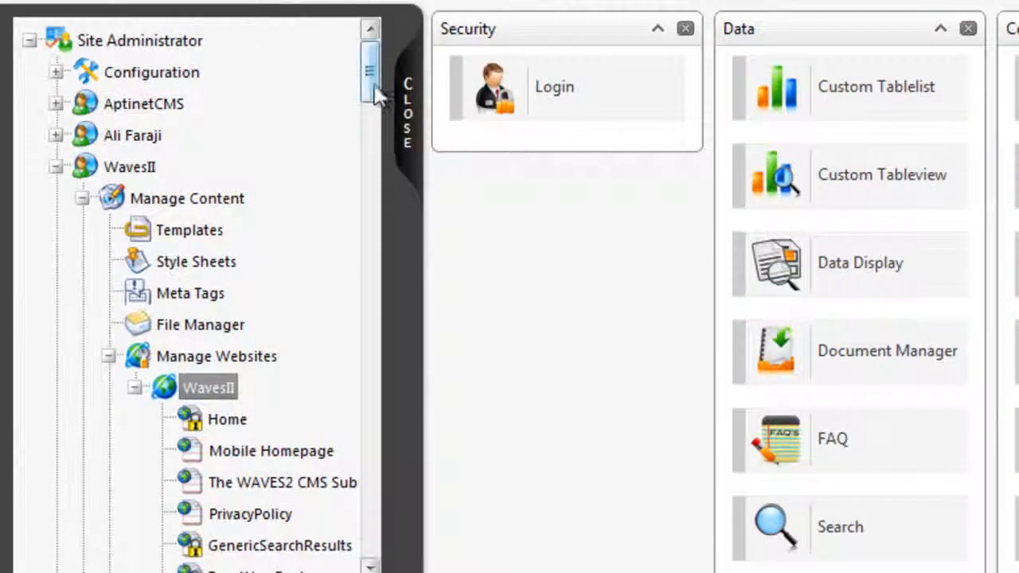
left_click_drag(371, 74, 371, 504)
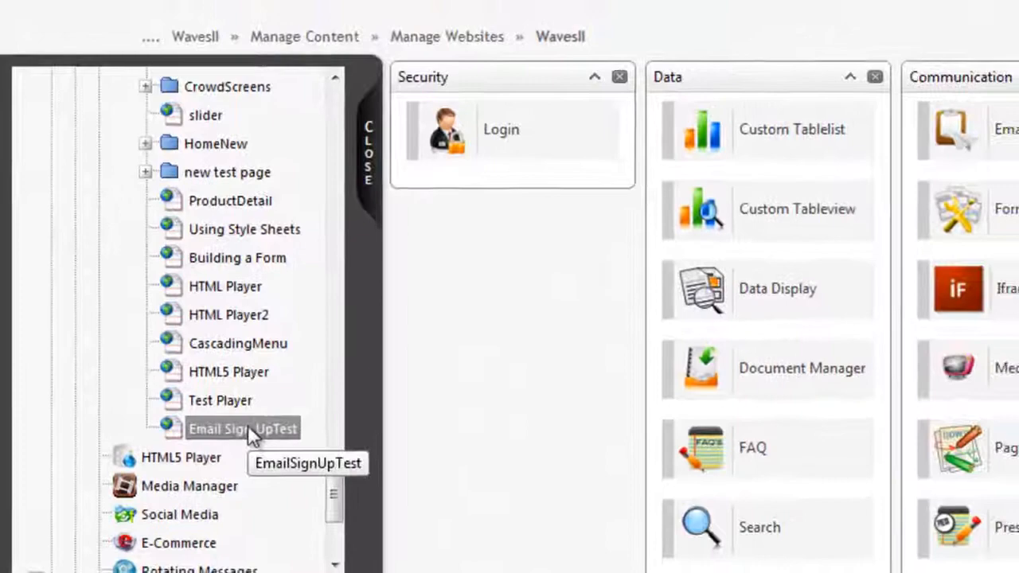
right_click(257, 426)
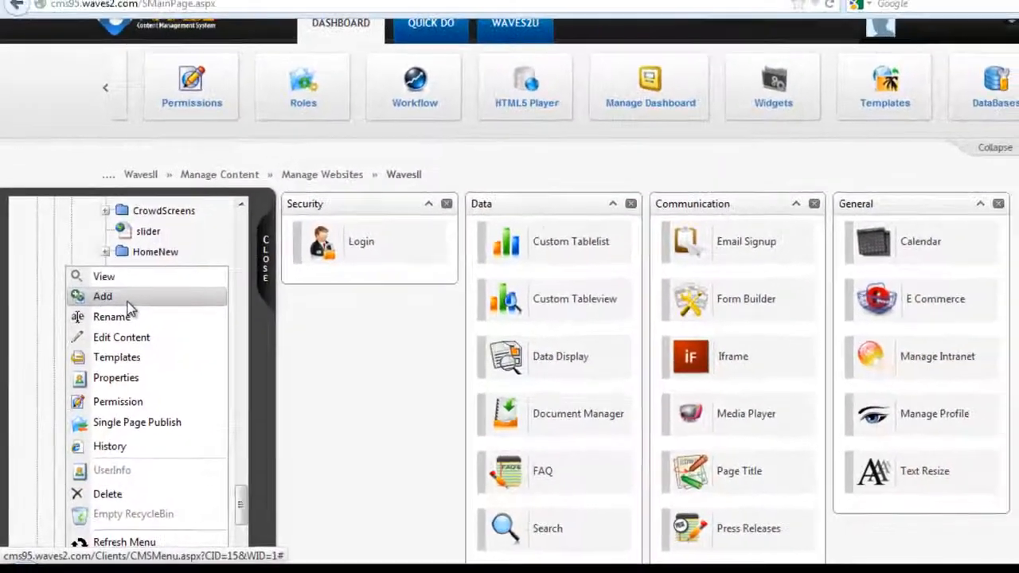
left_click(124, 279)
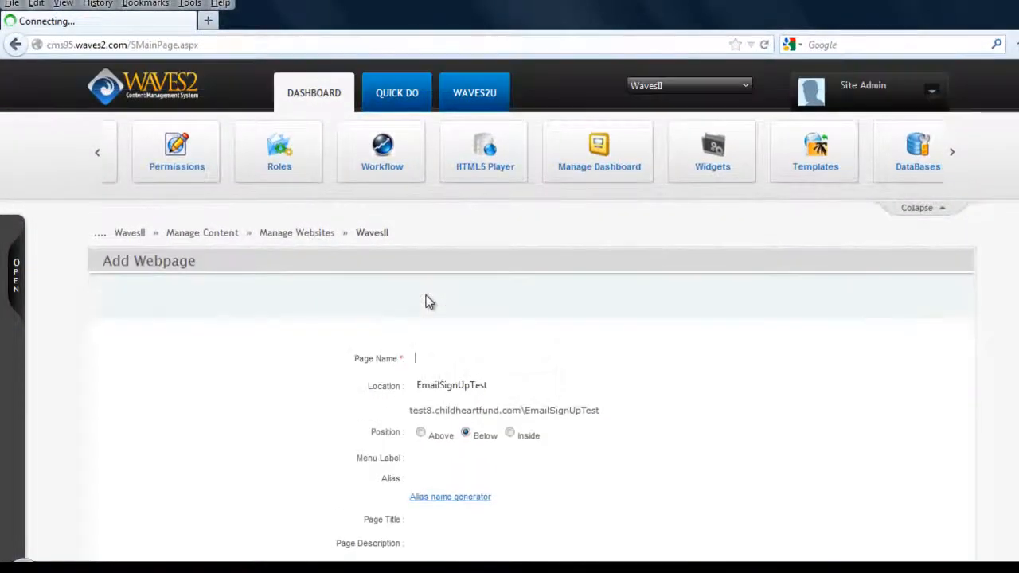
type("Widgets Sample")
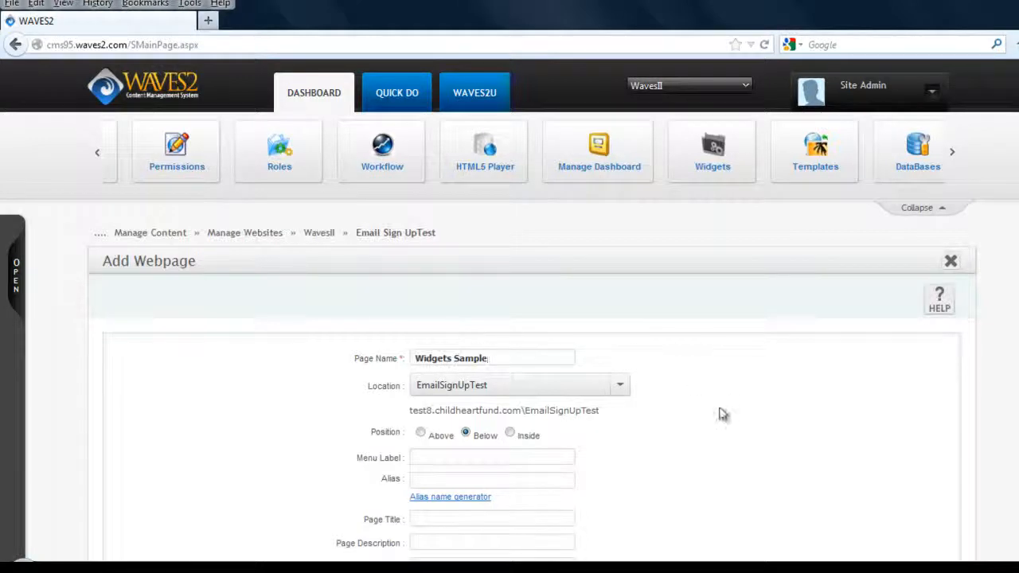
left_click(748, 406)
scroll(509, 310, "down", 3)
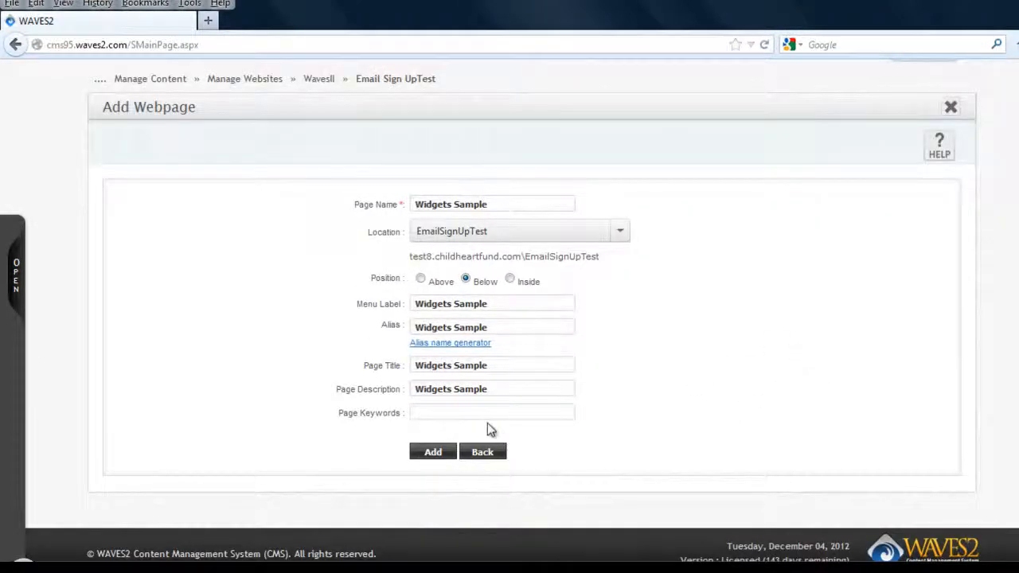
left_click(442, 453)
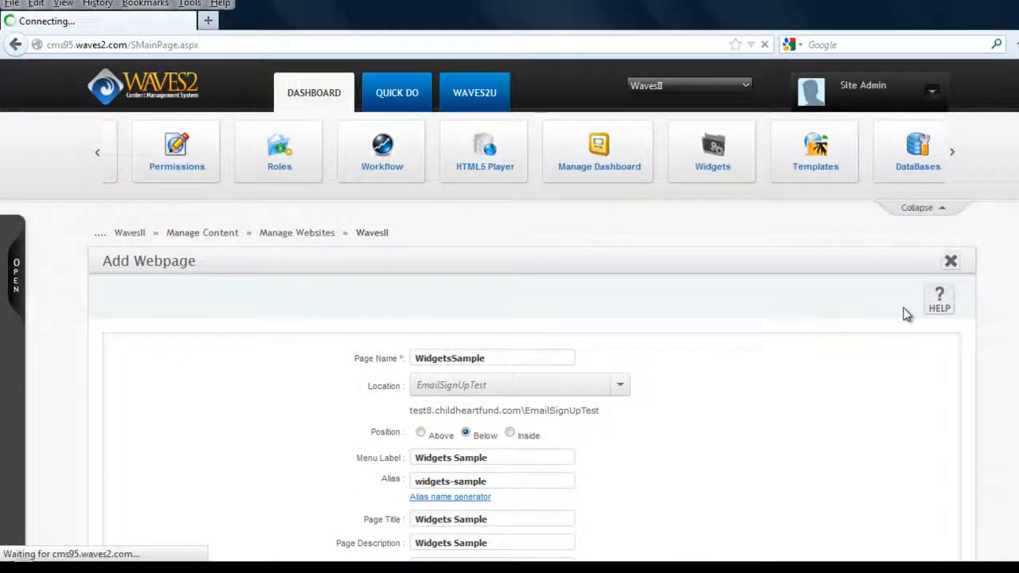
- Delete the placeholder text Your Content Here from the new page's editor
scroll(206, 345, "down", 3)
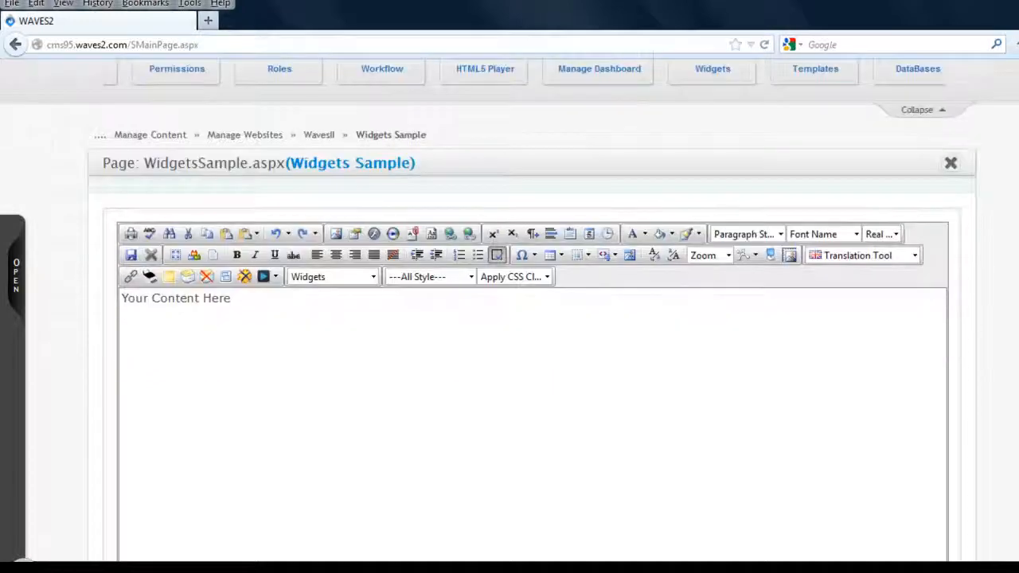
left_click_drag(231, 234, 121, 236)
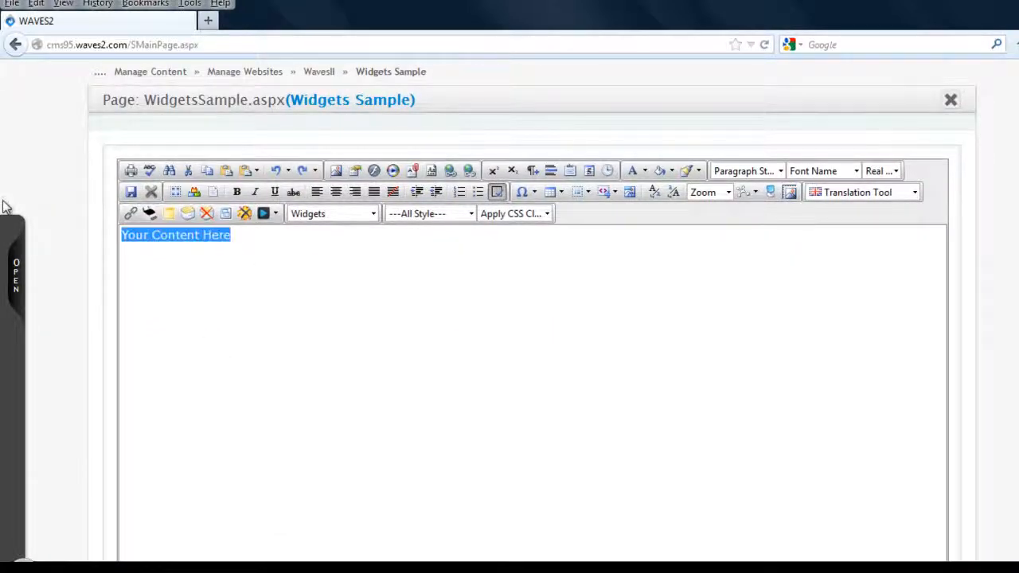
key("BackSpace")
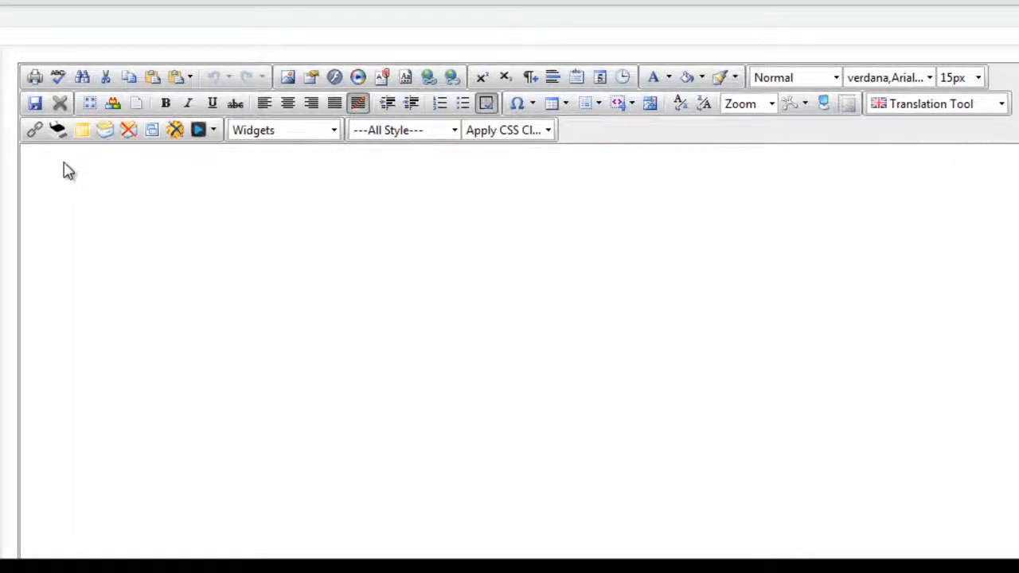
- Insert a Form Builder widget into the page content
left_click(332, 131)
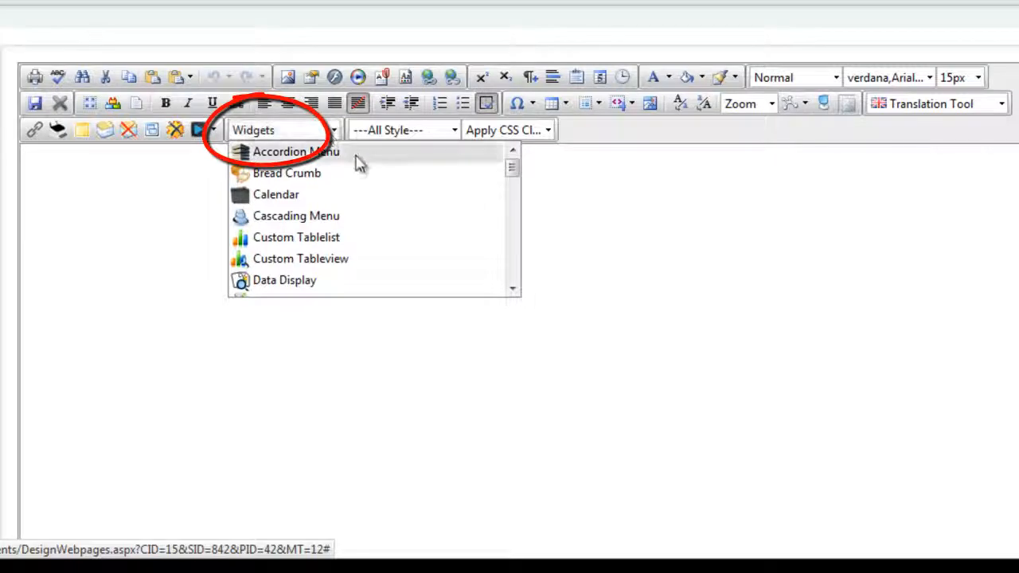
mouse_move(514, 172)
left_mouse_down()
mouse_move(521, 225)
mouse_move(514, 197)
left_mouse_up()
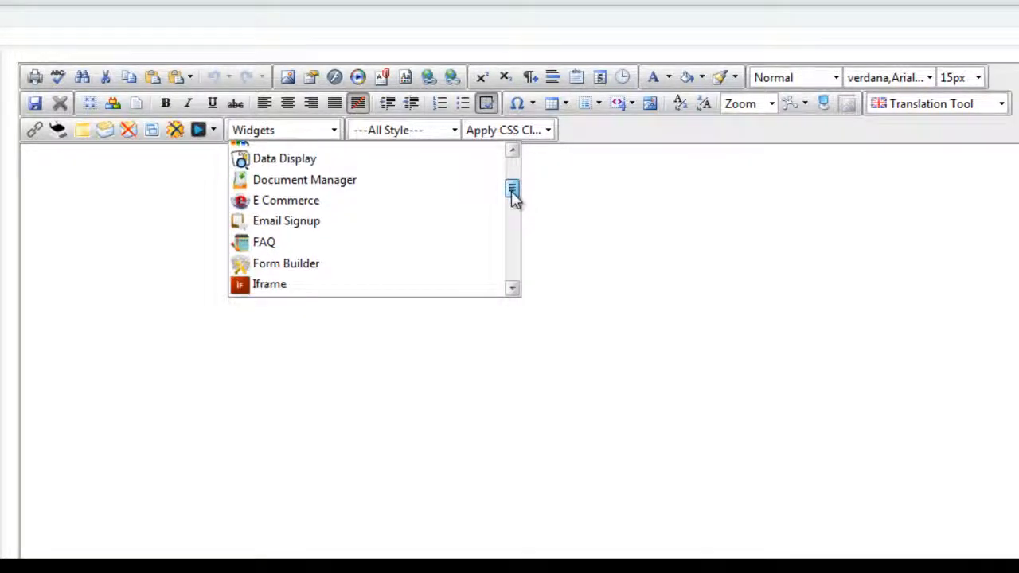
left_click(268, 264)
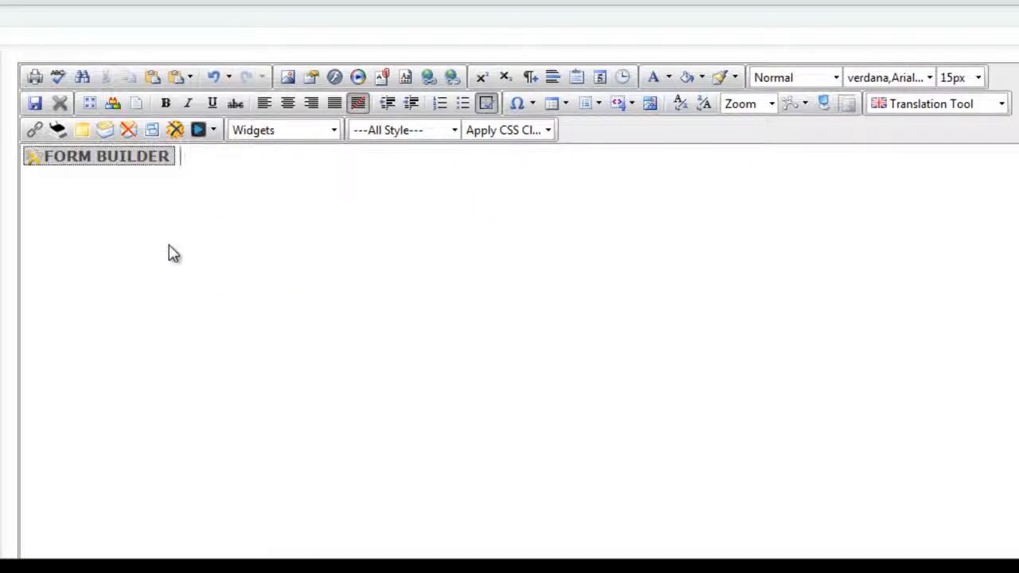
- Open the Form Builder widget's properties, confirming the widget save
right_click(108, 161)
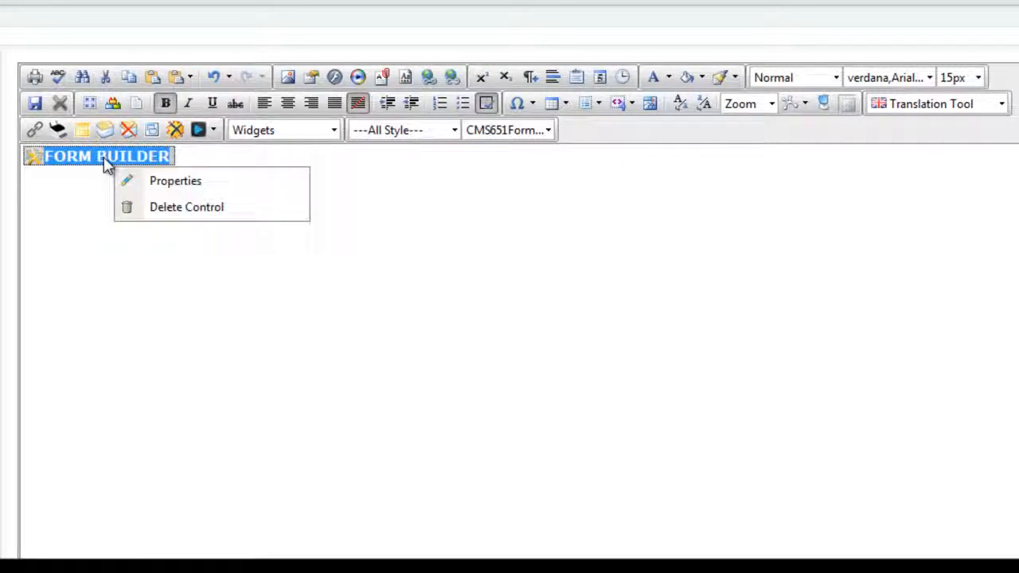
left_click(172, 183)
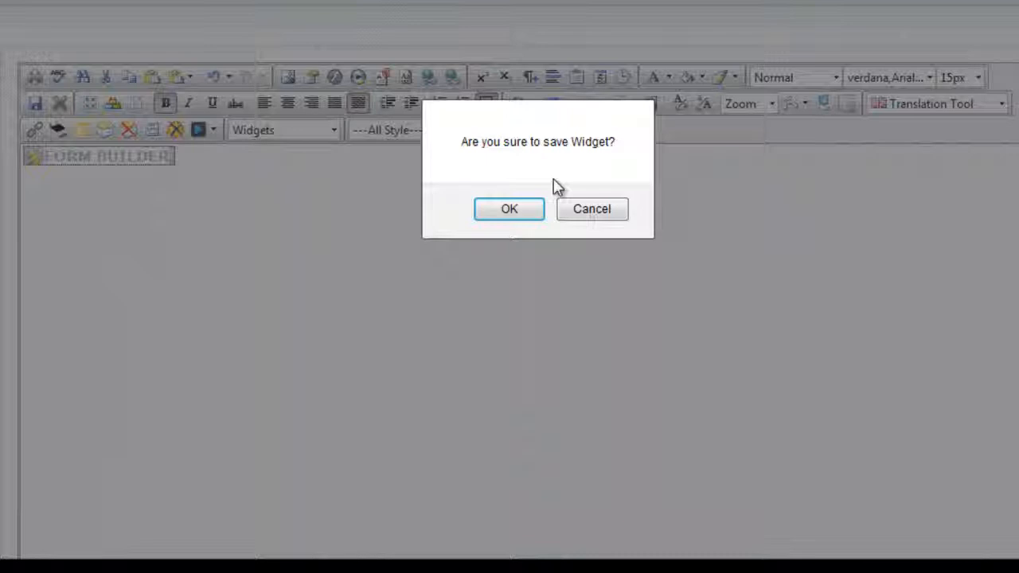
left_click(510, 210)
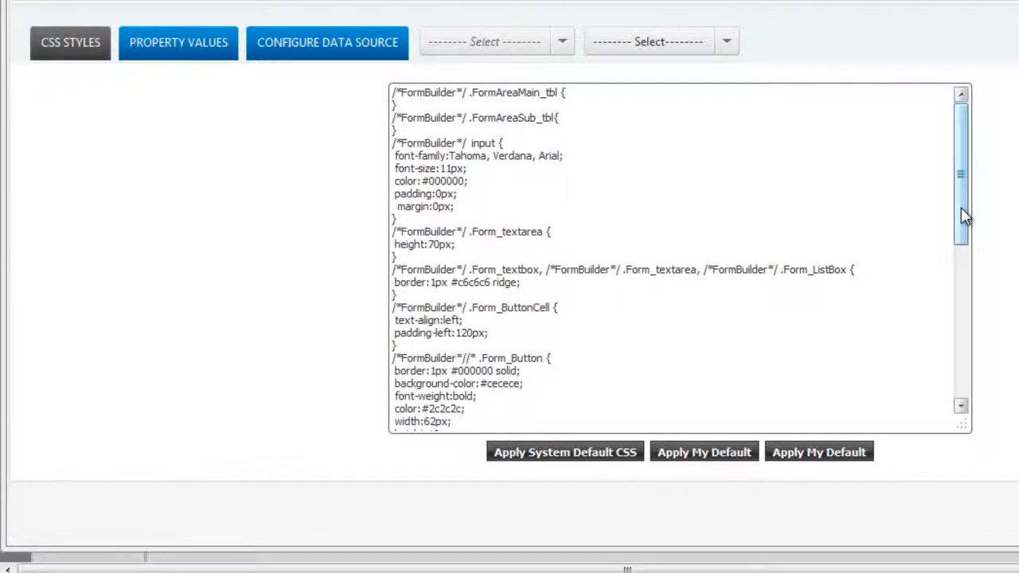
- Review the Property Values and Configure Data Source tabs of the Form Builder properties
left_click(191, 52)
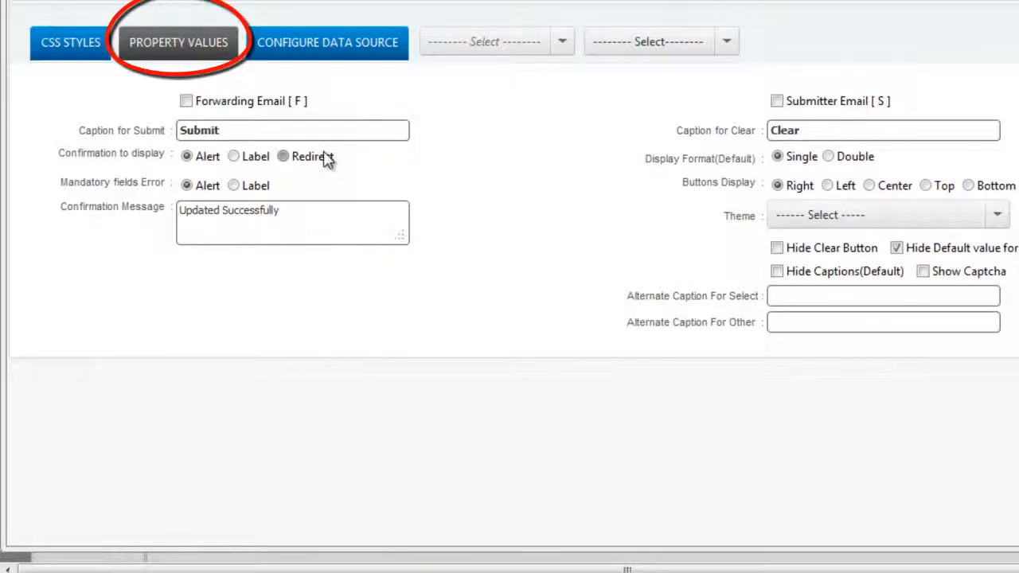
left_click(310, 48)
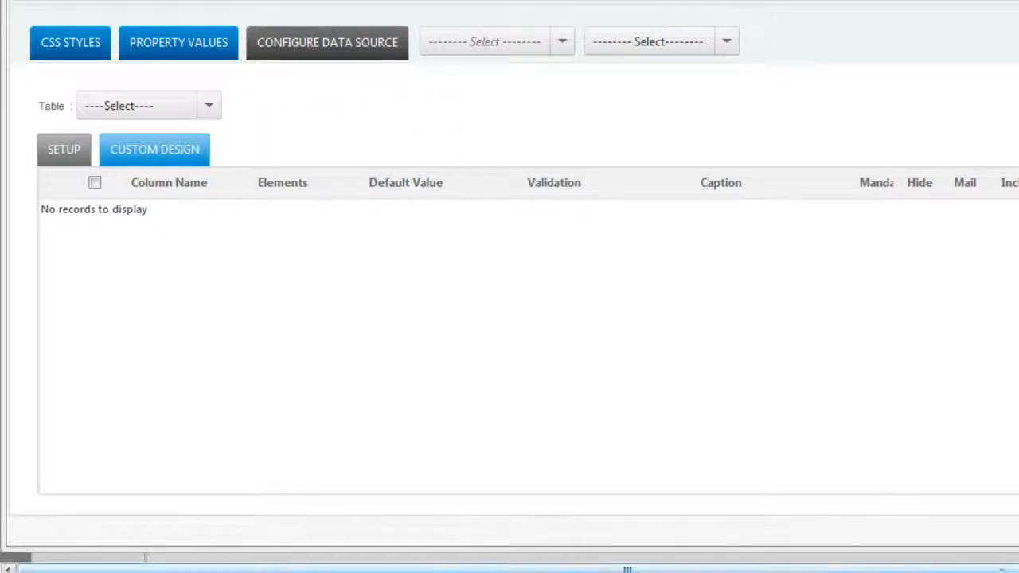
left_click_drag(961, 570, 1018, 570)
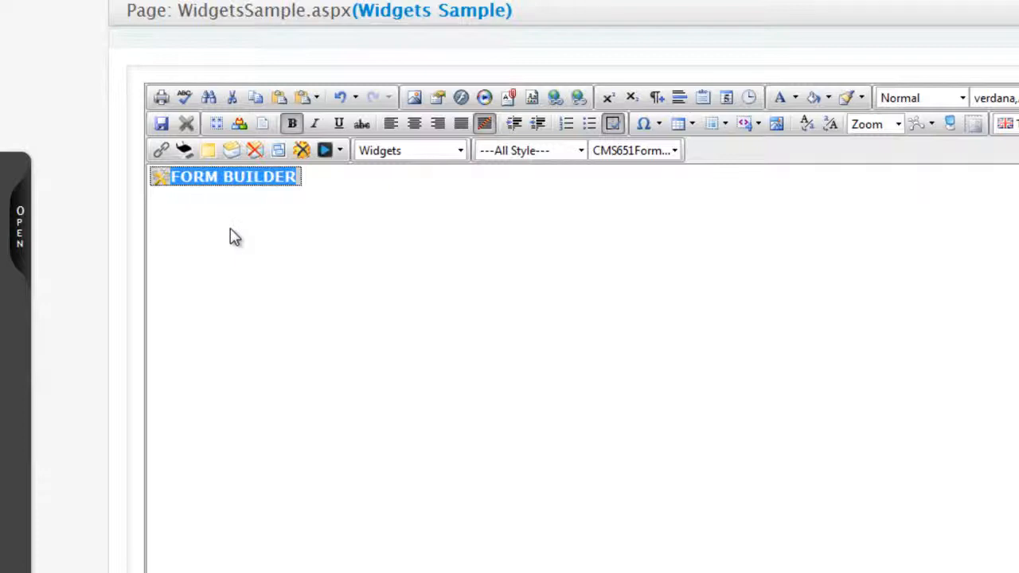
- Open the Widget Library from the site tree and view the Cascading Menu widget's usage list
left_click(210, 217)
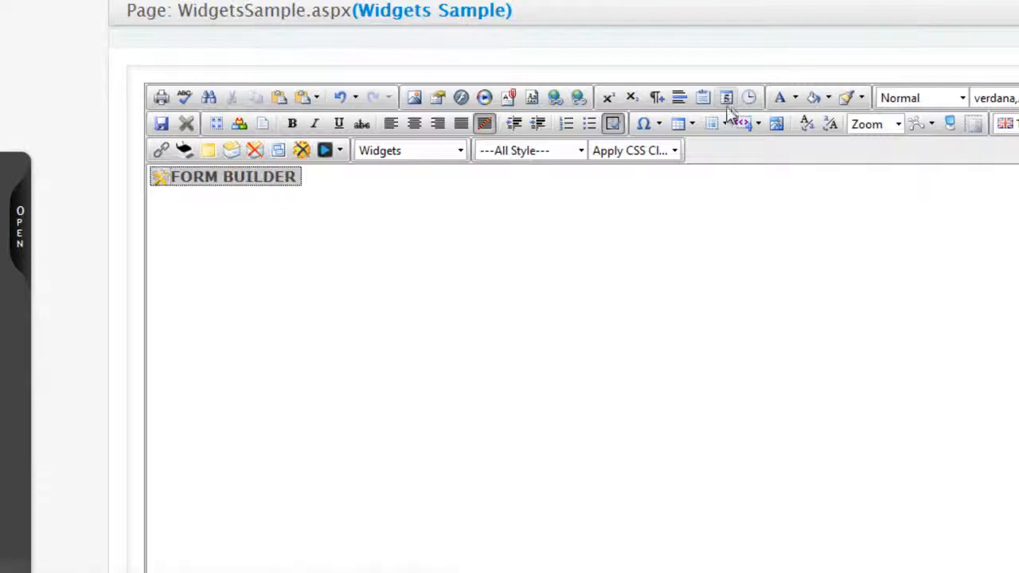
left_click(21, 233)
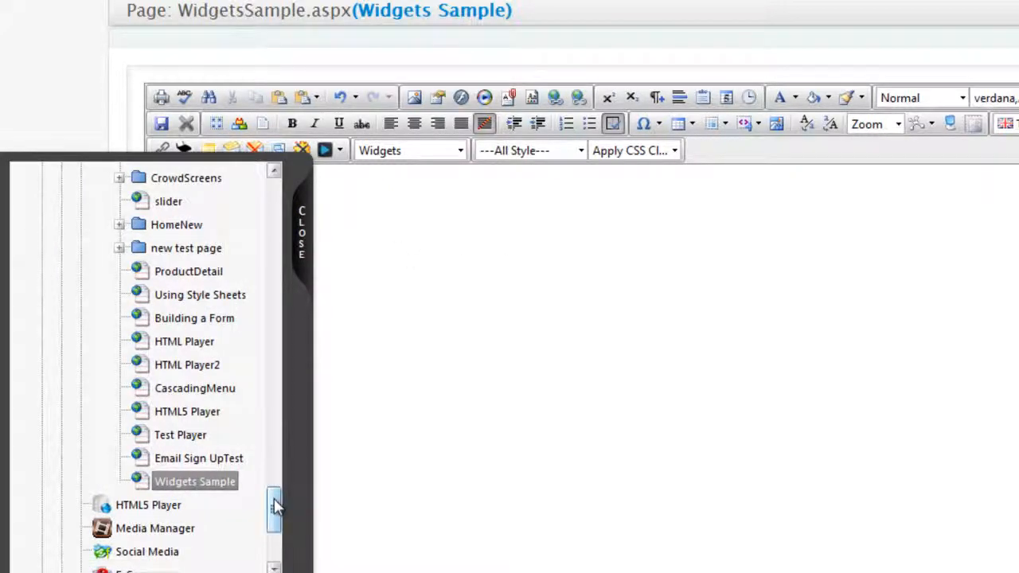
left_click_drag(276, 505, 275, 529)
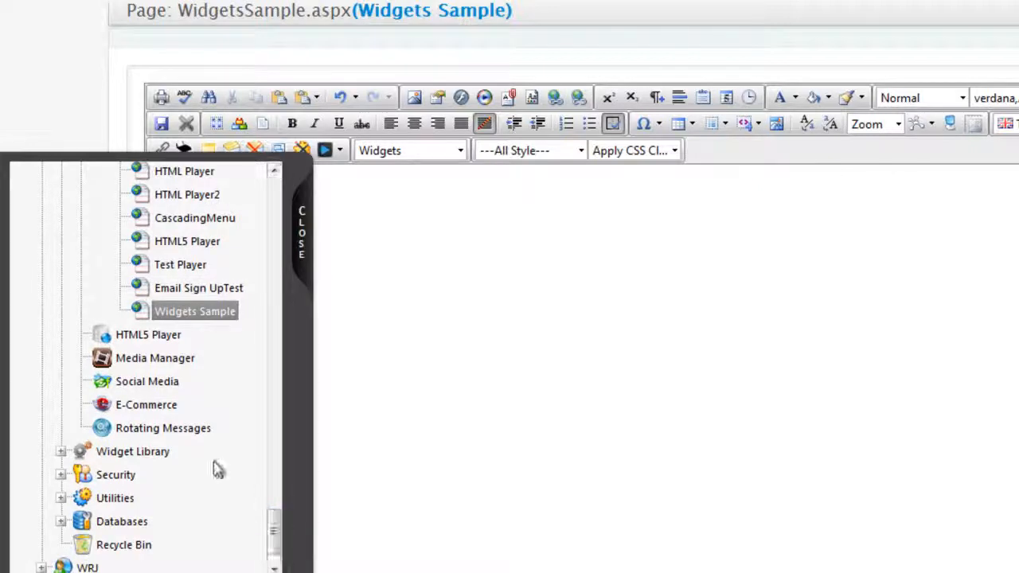
left_click(122, 454)
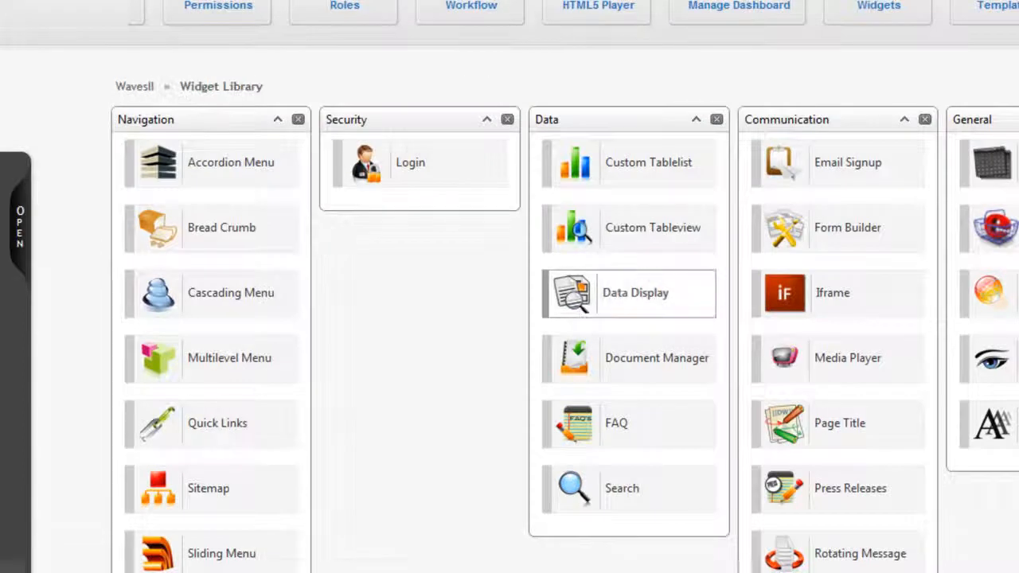
scroll(509, 286, "down", 1)
scroll(509, 287, "down", 3)
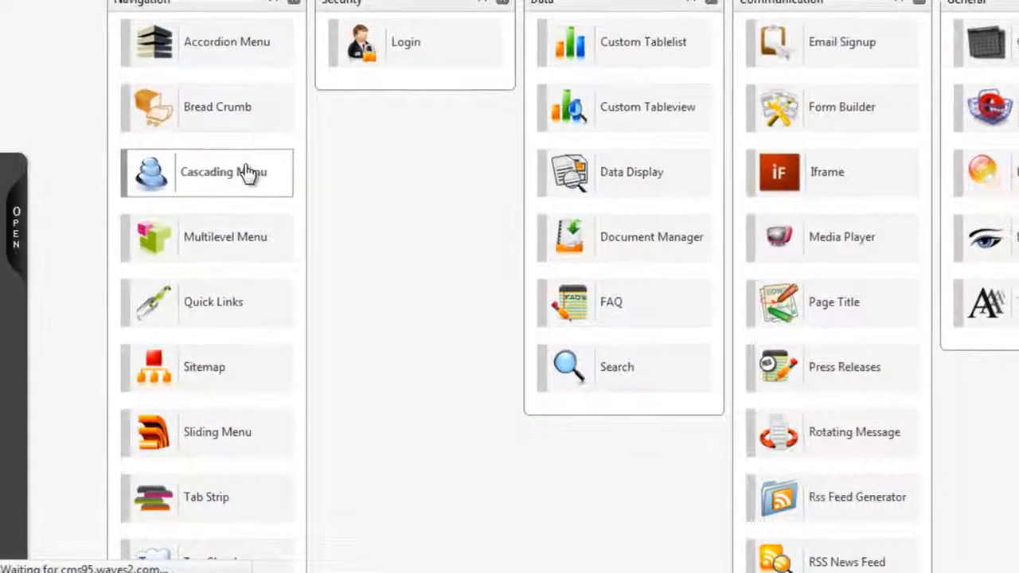
left_click(227, 176)
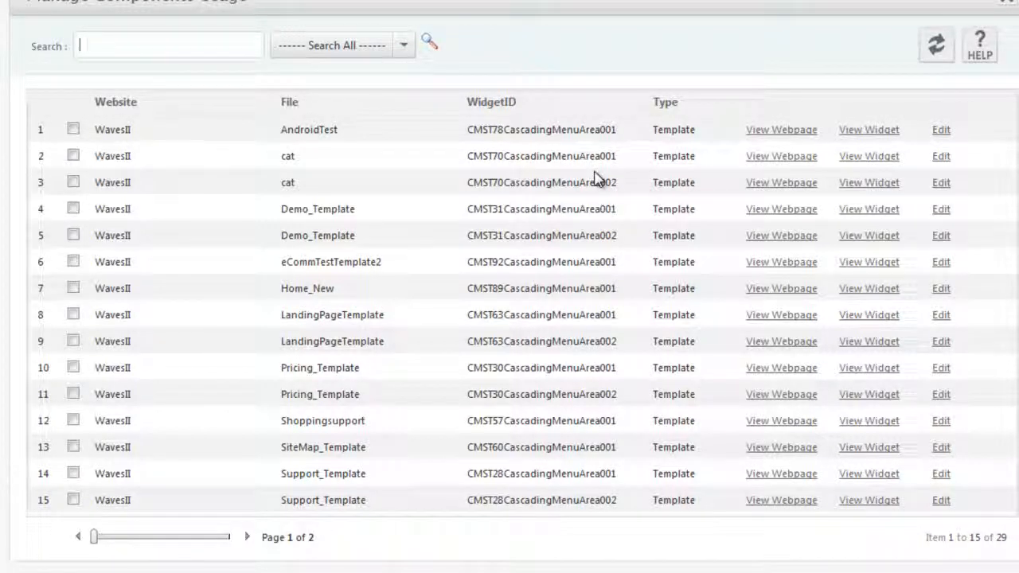
- Open the first usage's Cascading Menu properties and examine the Copy Settings From template options, then close it
left_click(946, 132)
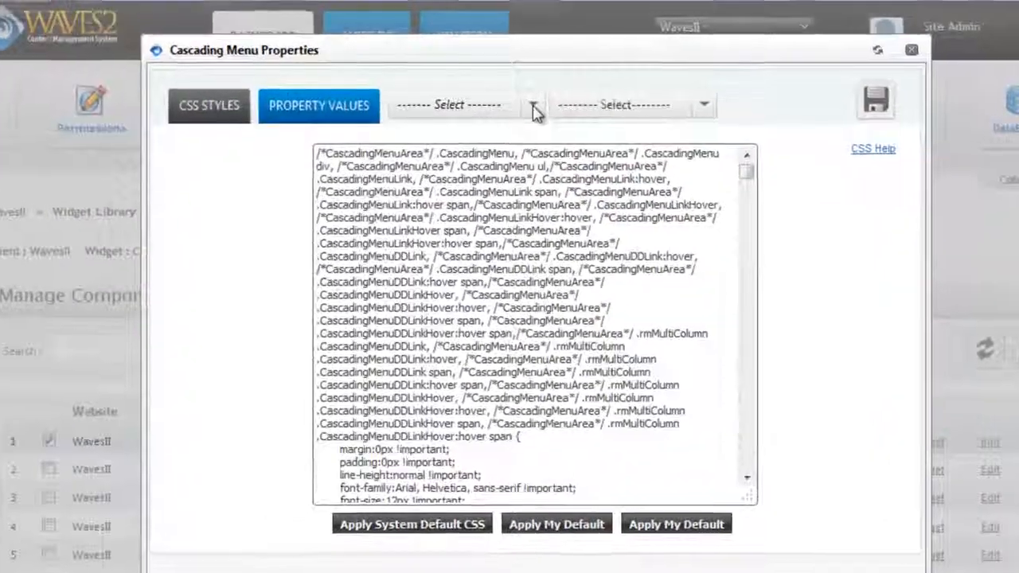
left_click(519, 92)
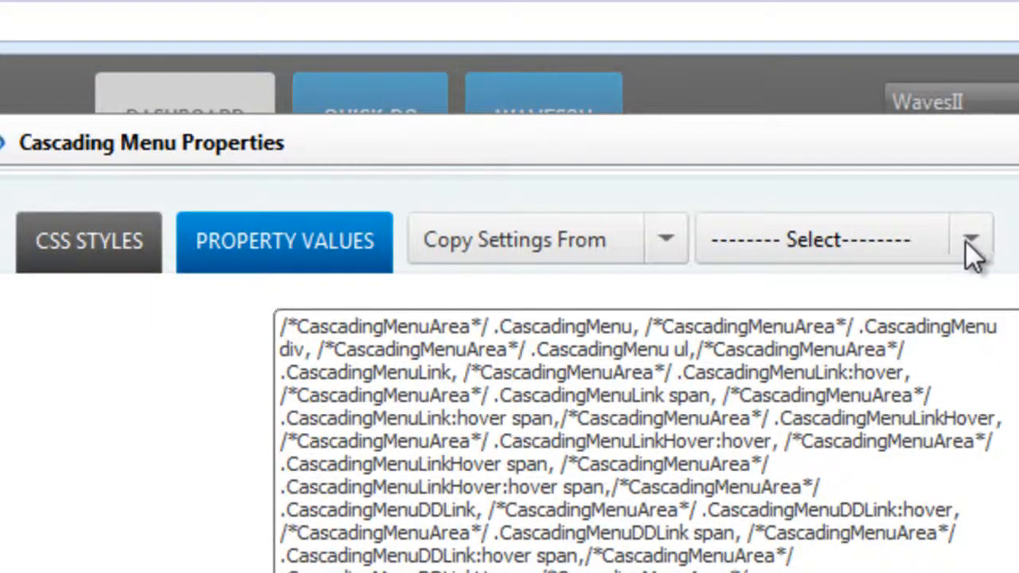
left_click(969, 242)
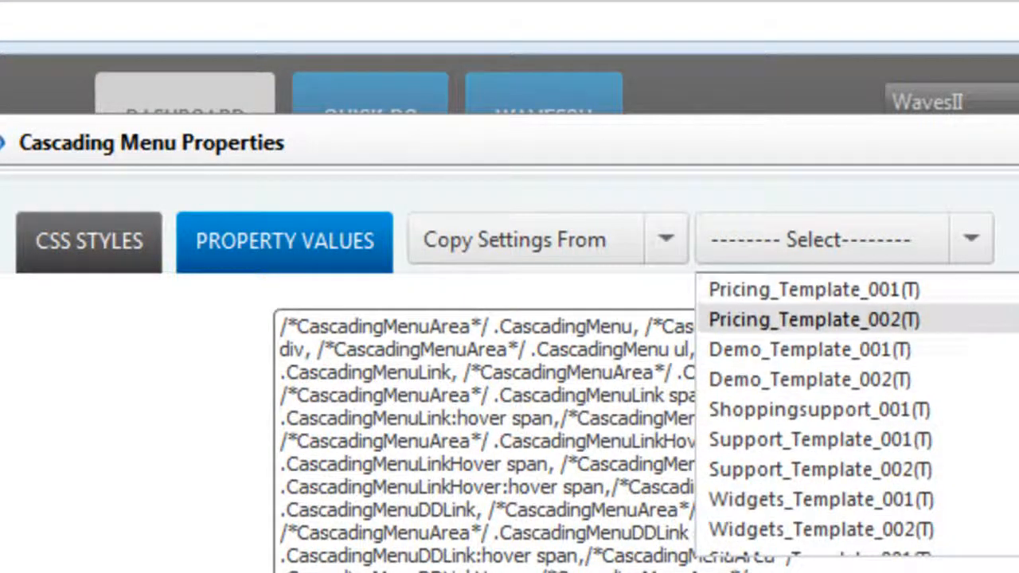
key("Escape")
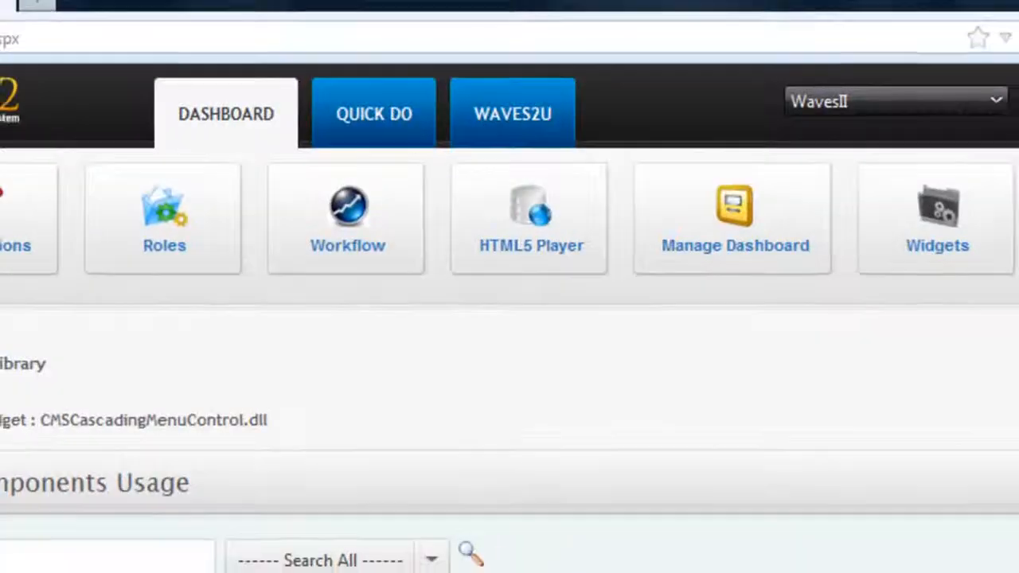
scroll(509, 334, "down", 3)
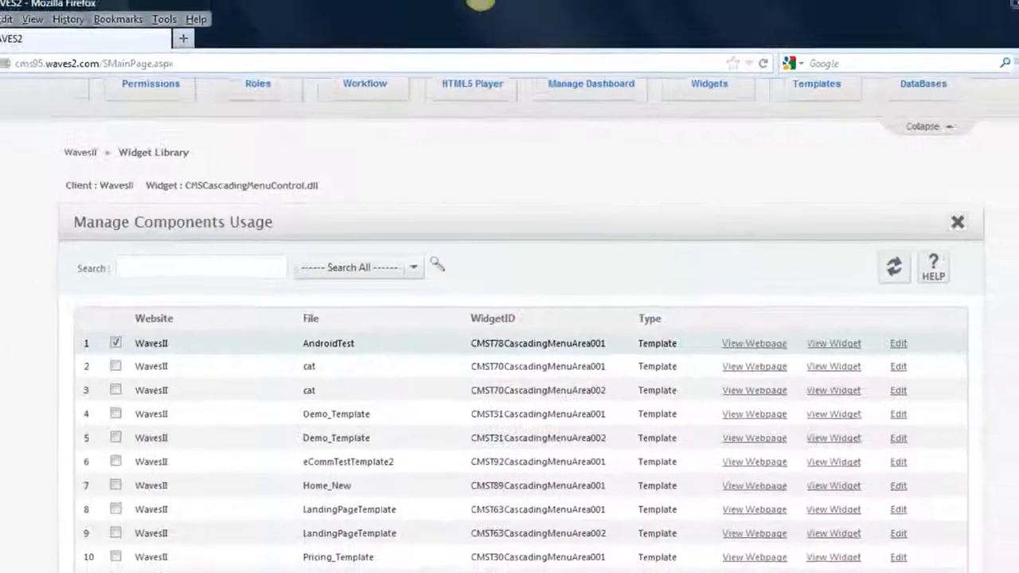
scroll(510, 334, "down", 1)
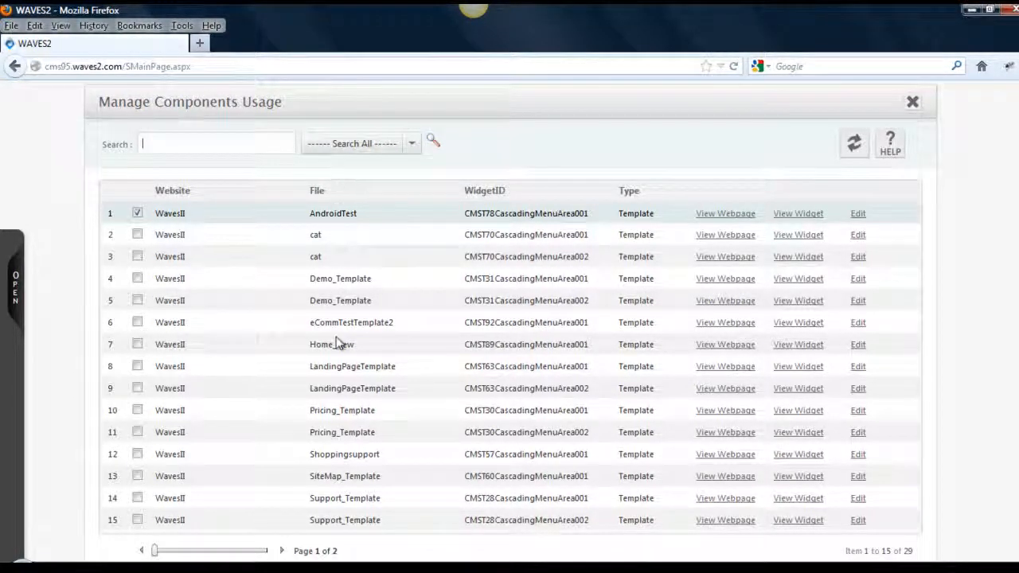
scroll(510, 322, "up", 2)
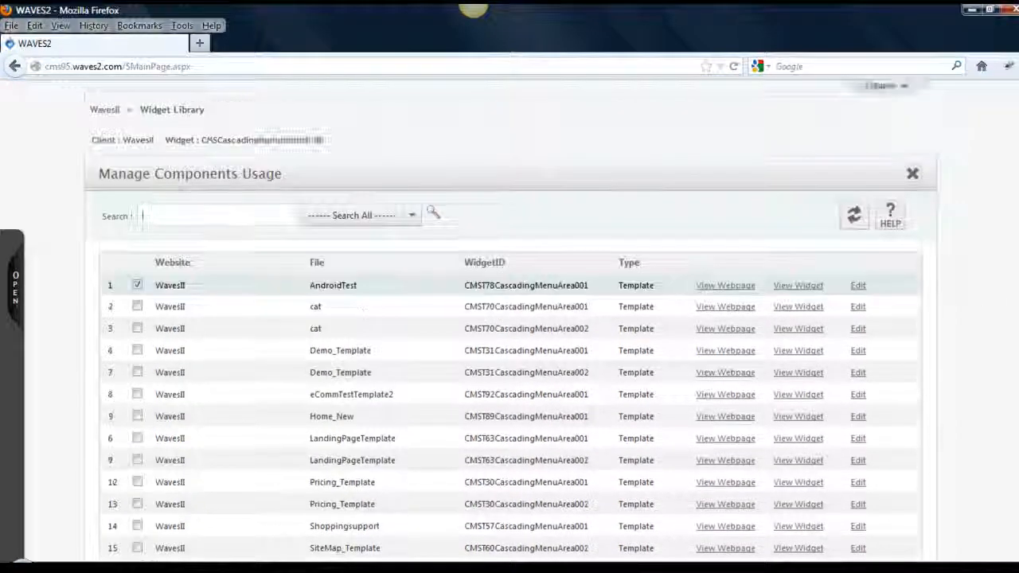
scroll(510, 323, "up", 3)
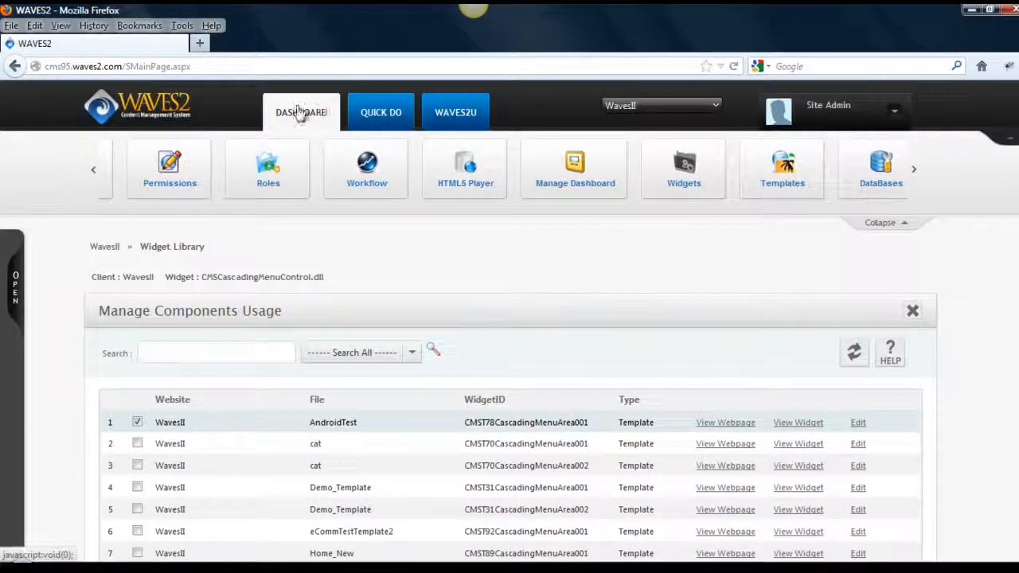